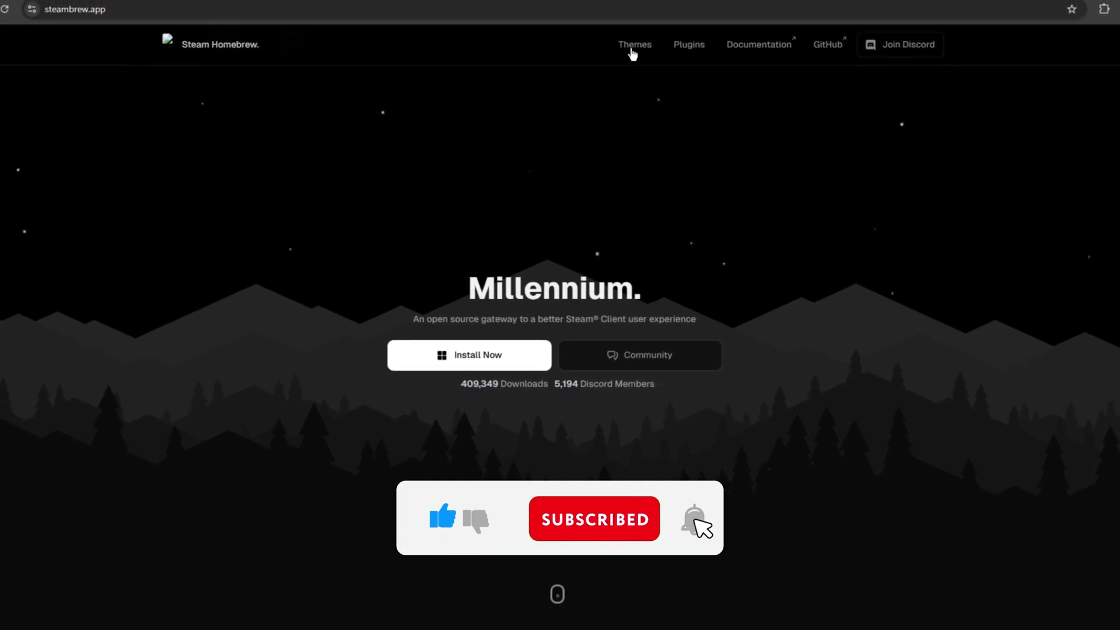
- Open the Themes page of the Steam Homebrew site
left_click(635, 46)
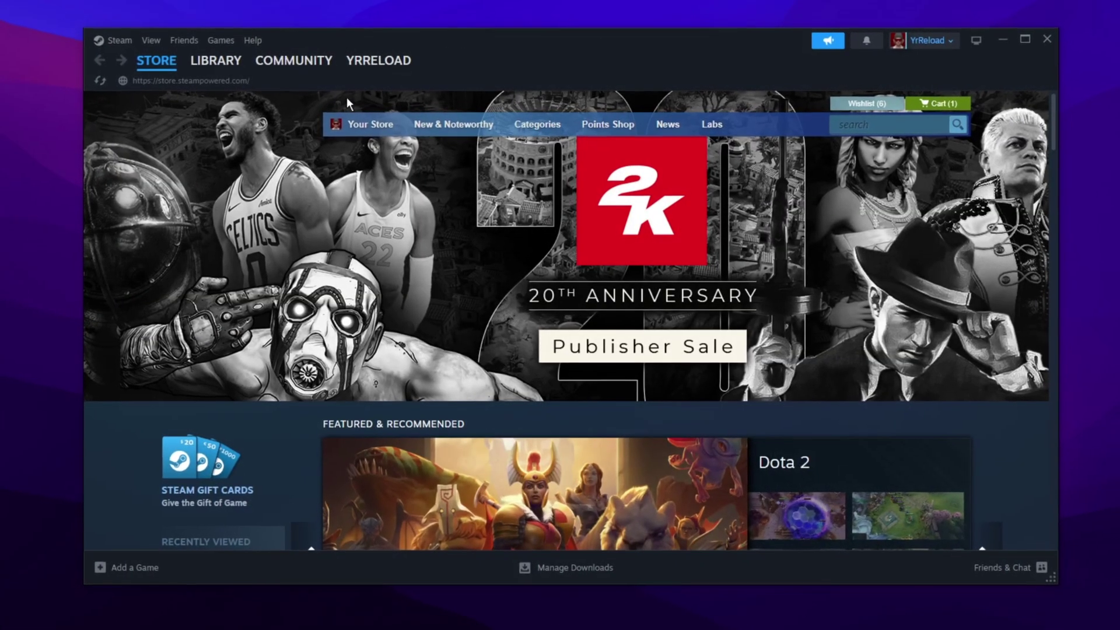
- Switch to Steam, set the client theme to SpaceTheme for Steam in its settings, and restart the client
left_click(120, 40)
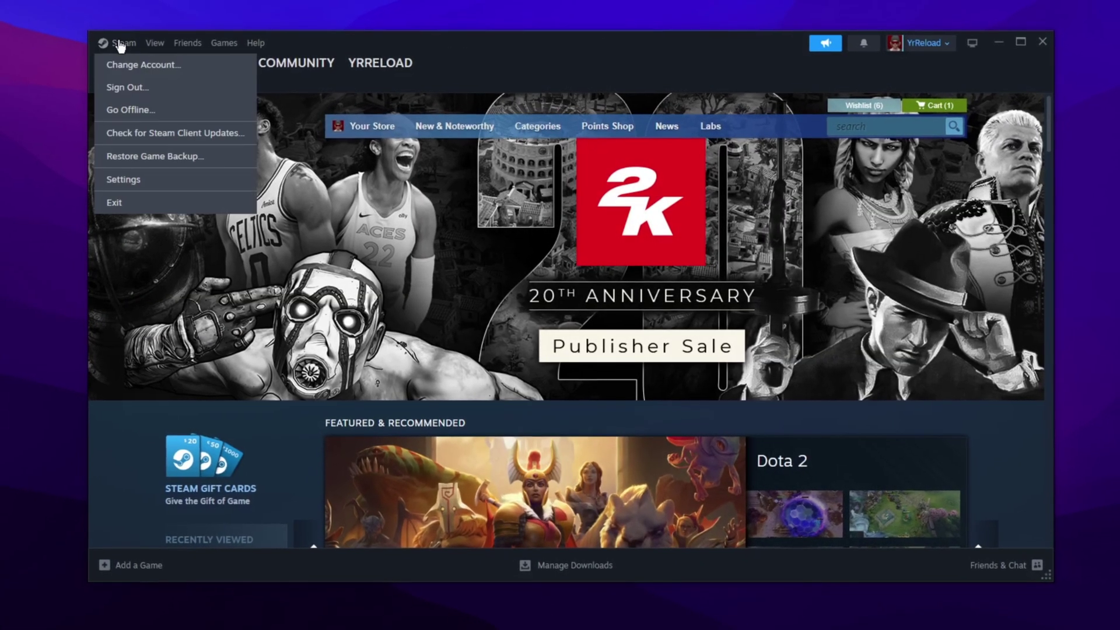
left_click(119, 175)
left_click(315, 154)
left_click(802, 137)
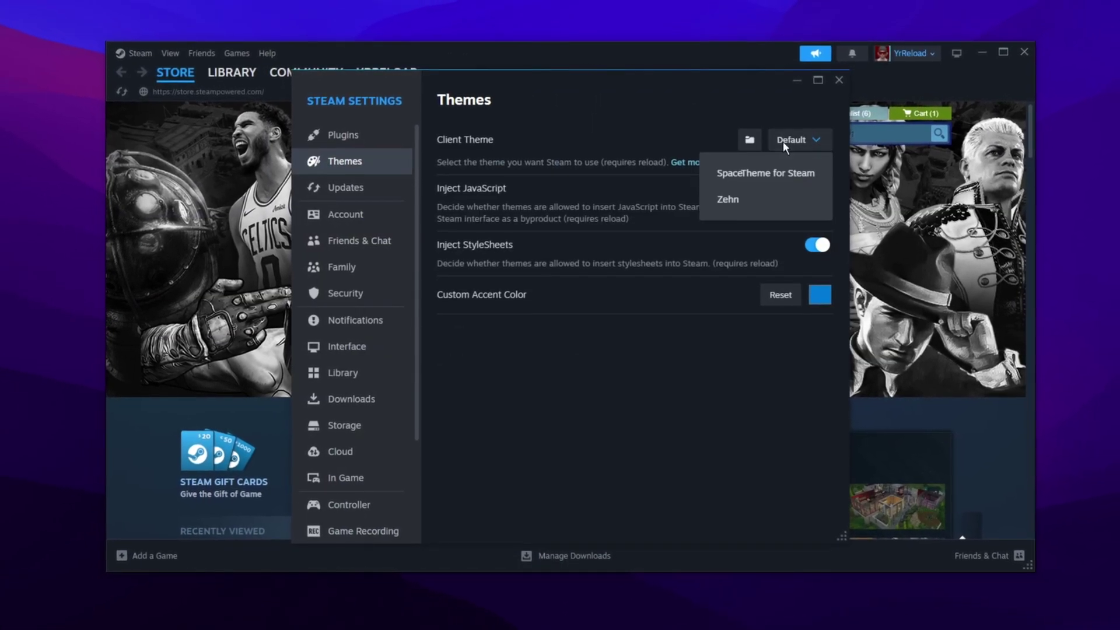
left_click(751, 173)
left_click(551, 323)
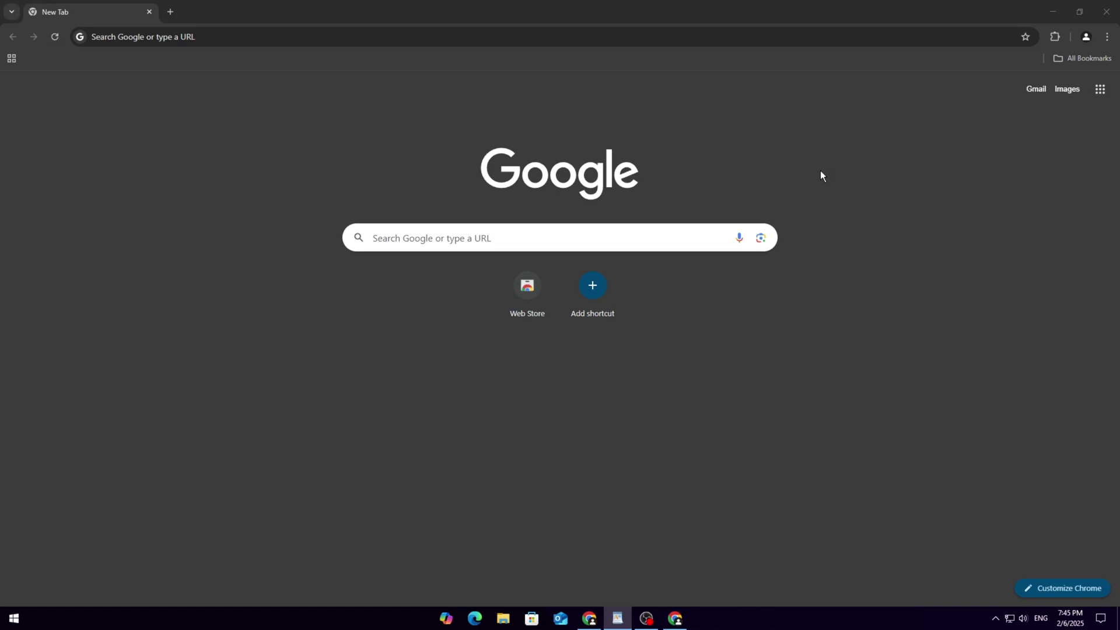
left_click(740, 41)
type("https://steambrew.app/")
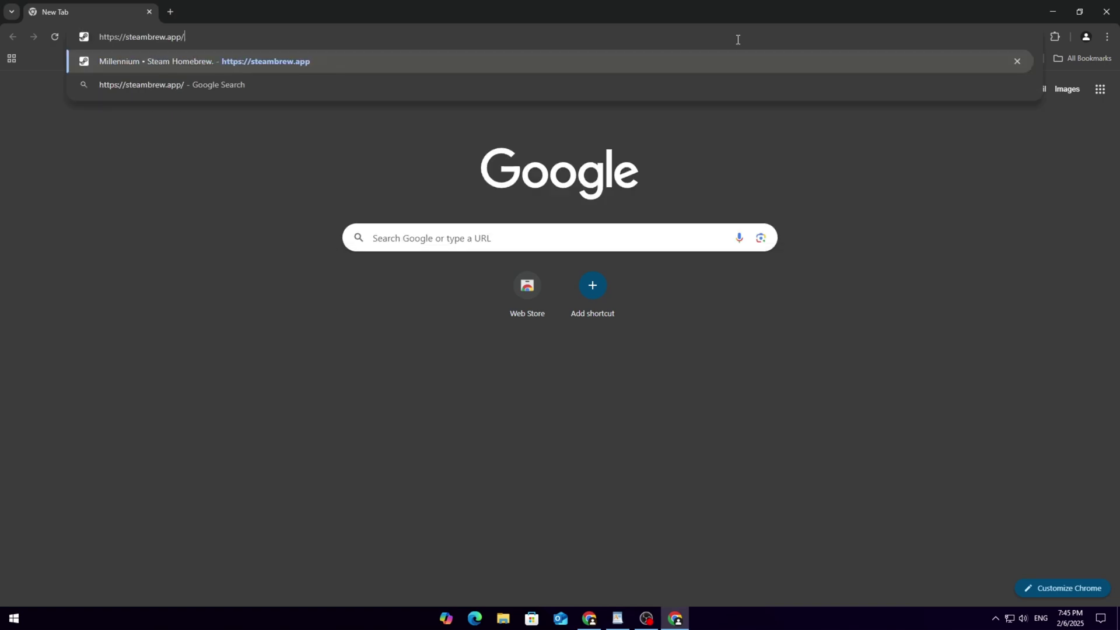
key("Return")
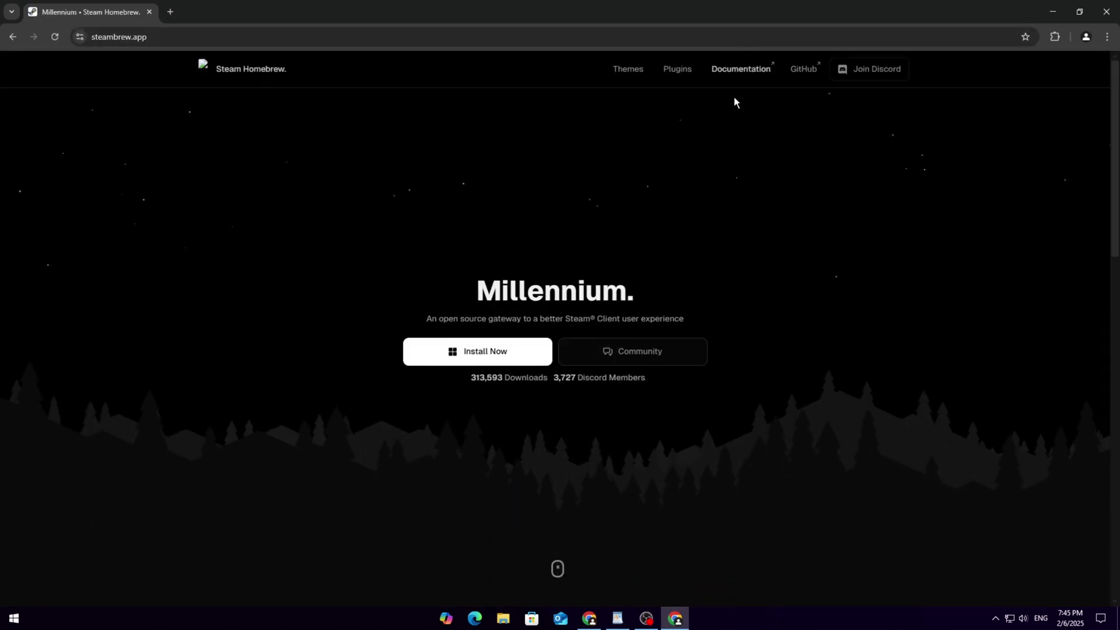
left_click_drag(464, 287, 681, 306)
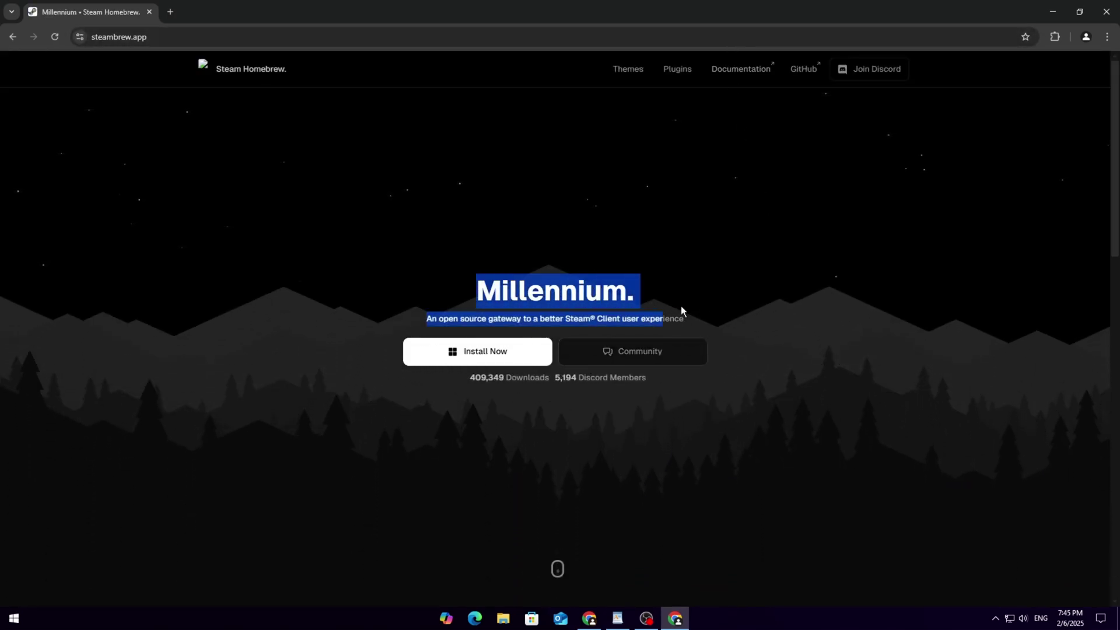
left_click(799, 317)
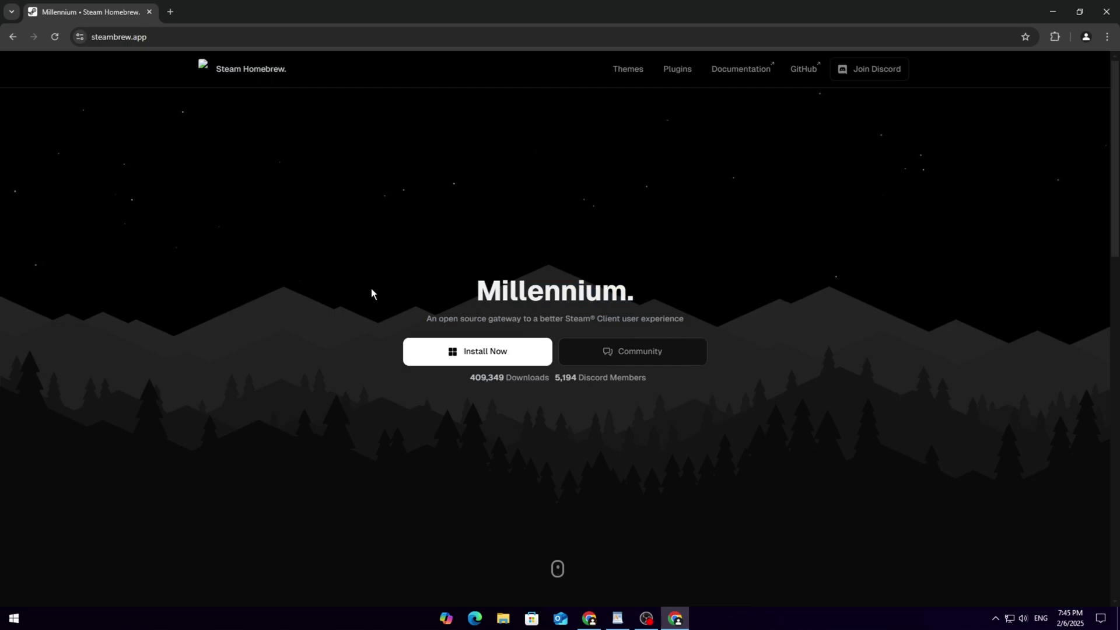
- Open Millennium's installation instructions and copy the automatic Windows install command
left_click(490, 357)
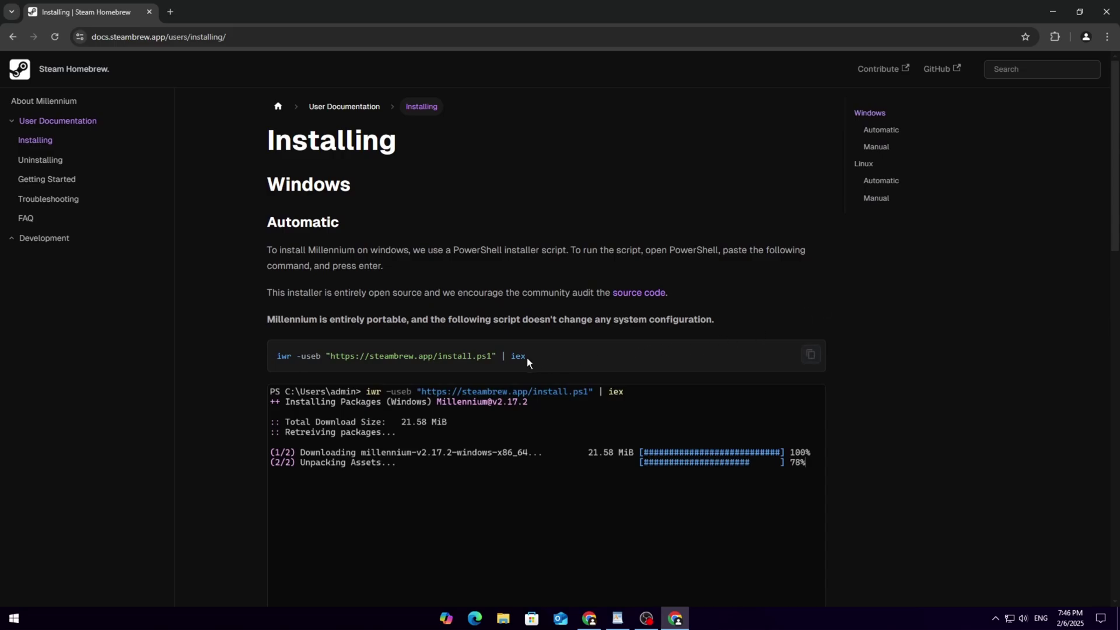
left_click_drag(527, 362, 558, 343)
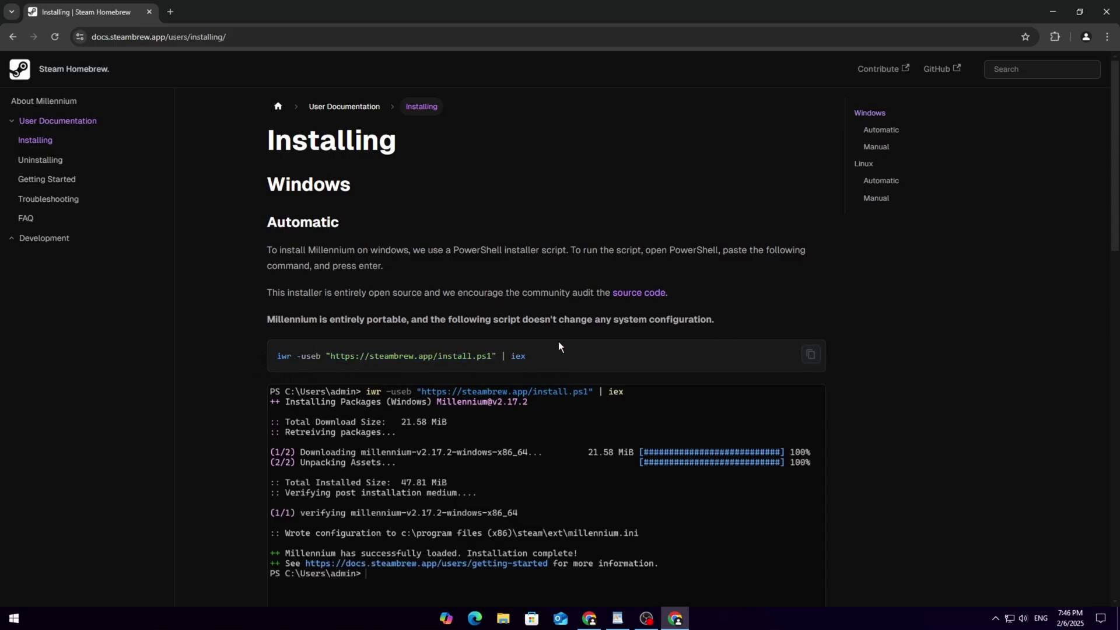
left_click(810, 354)
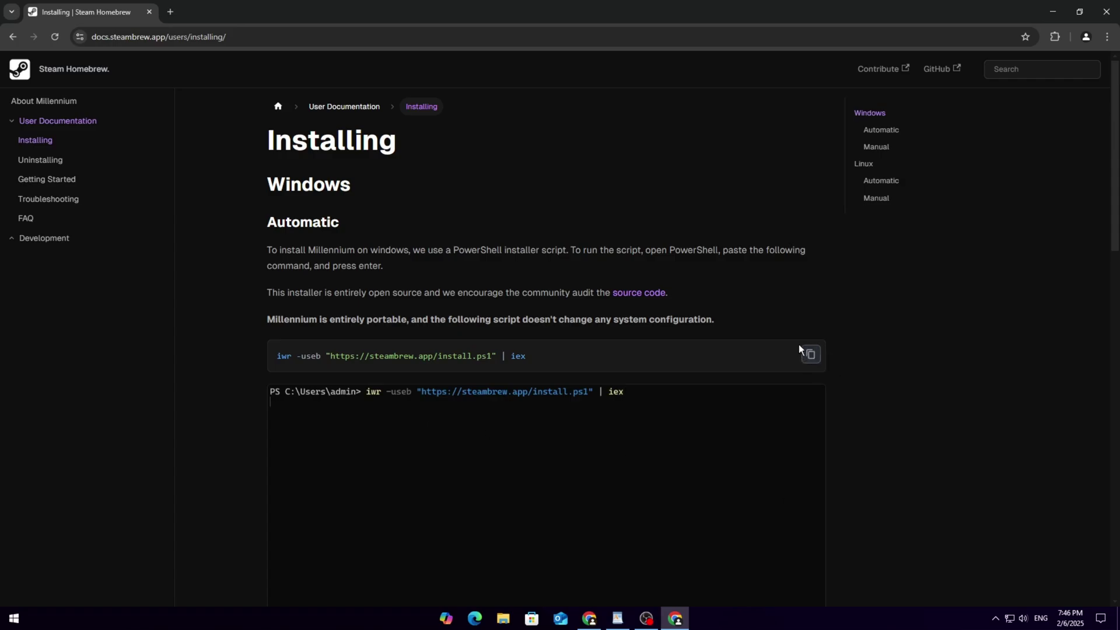
- Search Windows for "power", open Windows PowerShell, and enlarge its text for readability
left_click(14, 618)
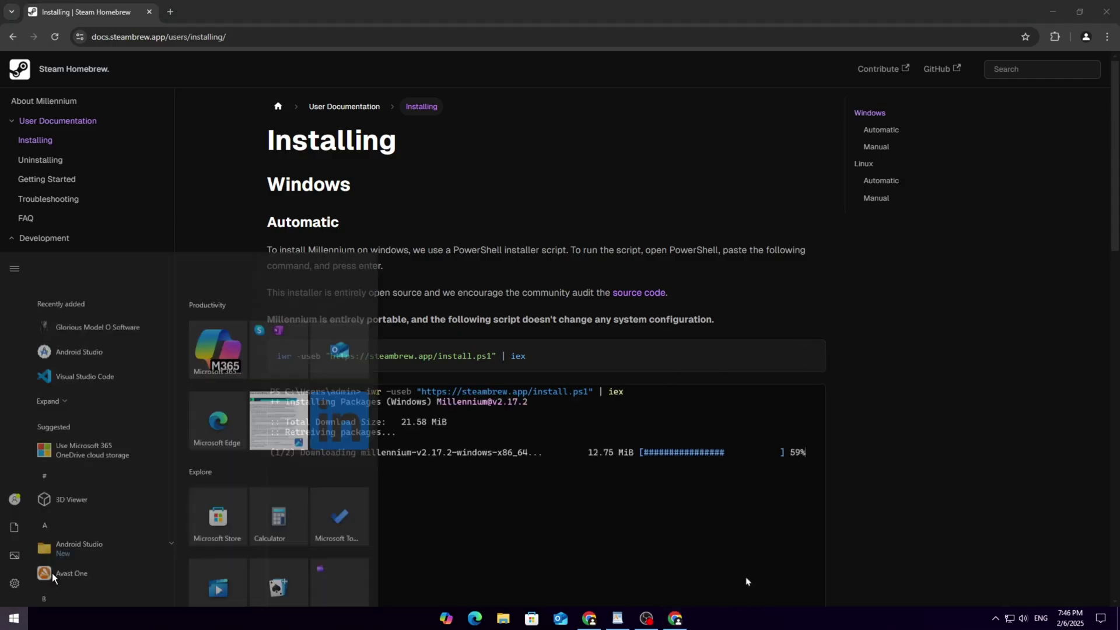
type("power")
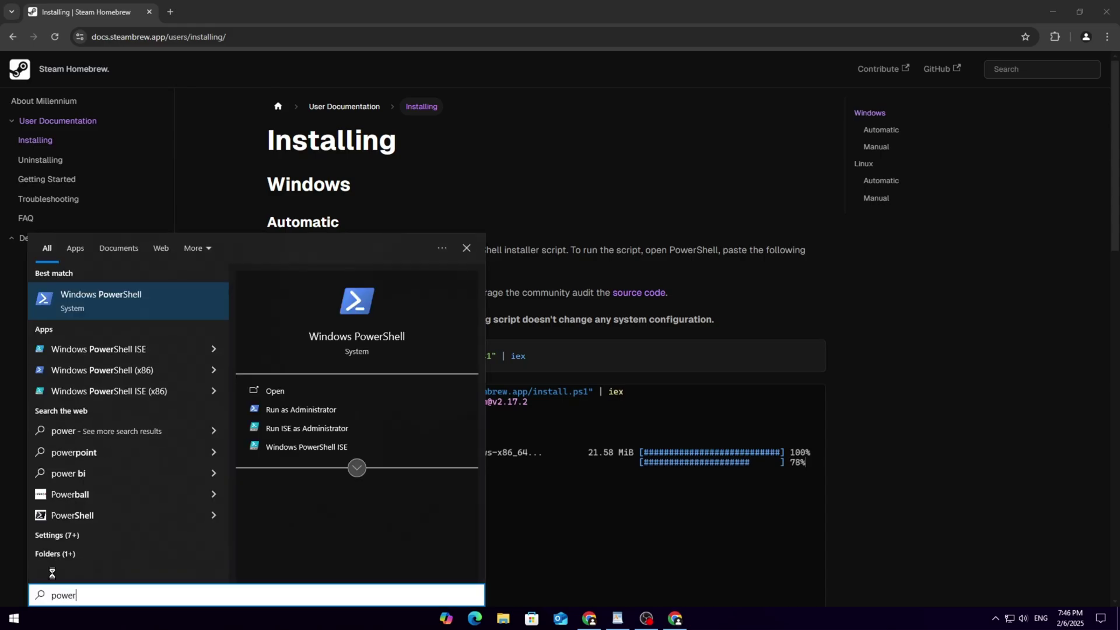
key("Return")
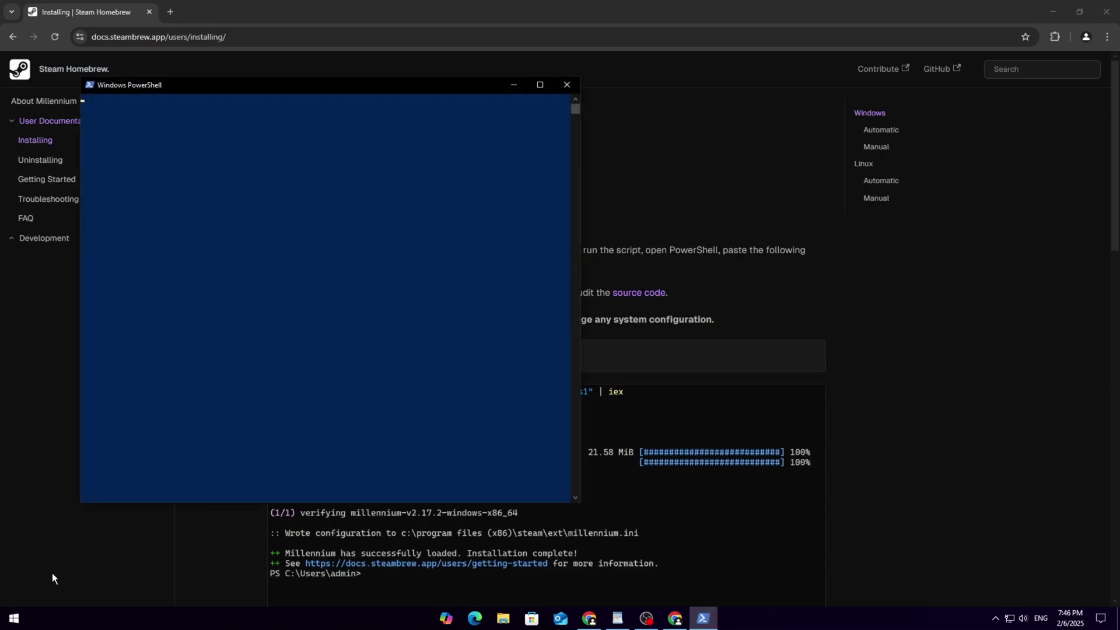
scroll(191, 310, "up", 5, "ctrl")
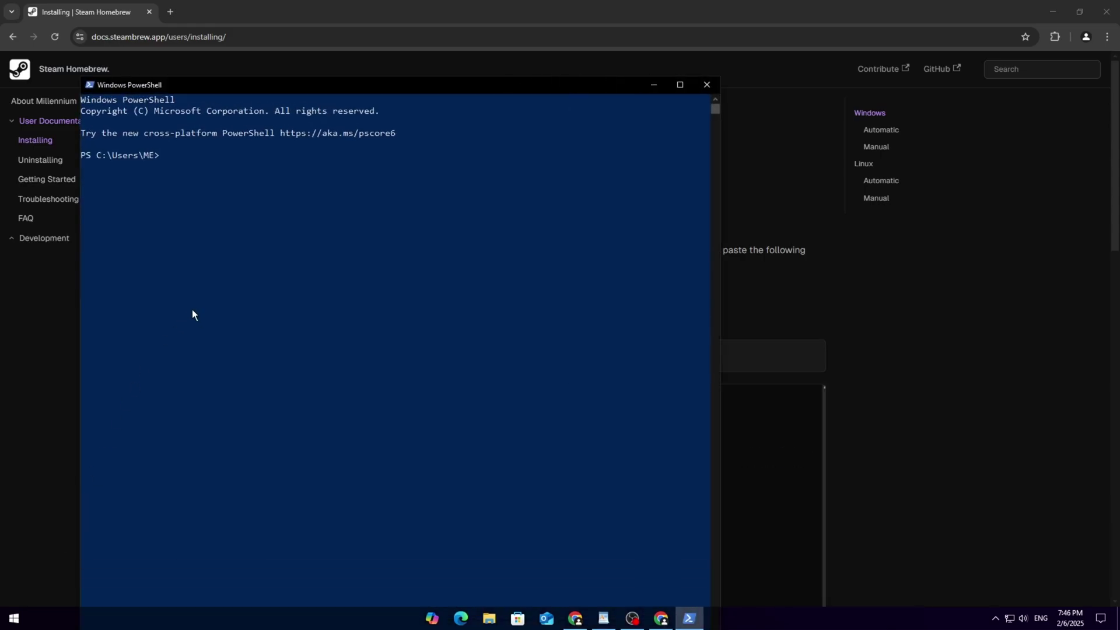
left_click_drag(112, 86, 123, 113)
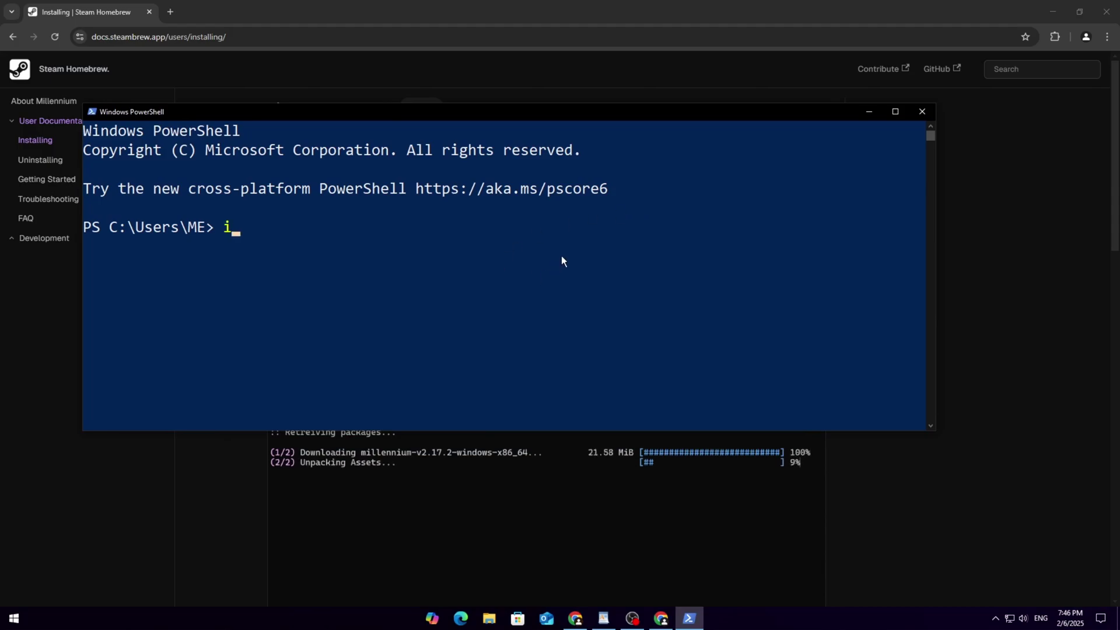
key("ctrl+v")
left_click_drag(680, 236, 197, 232)
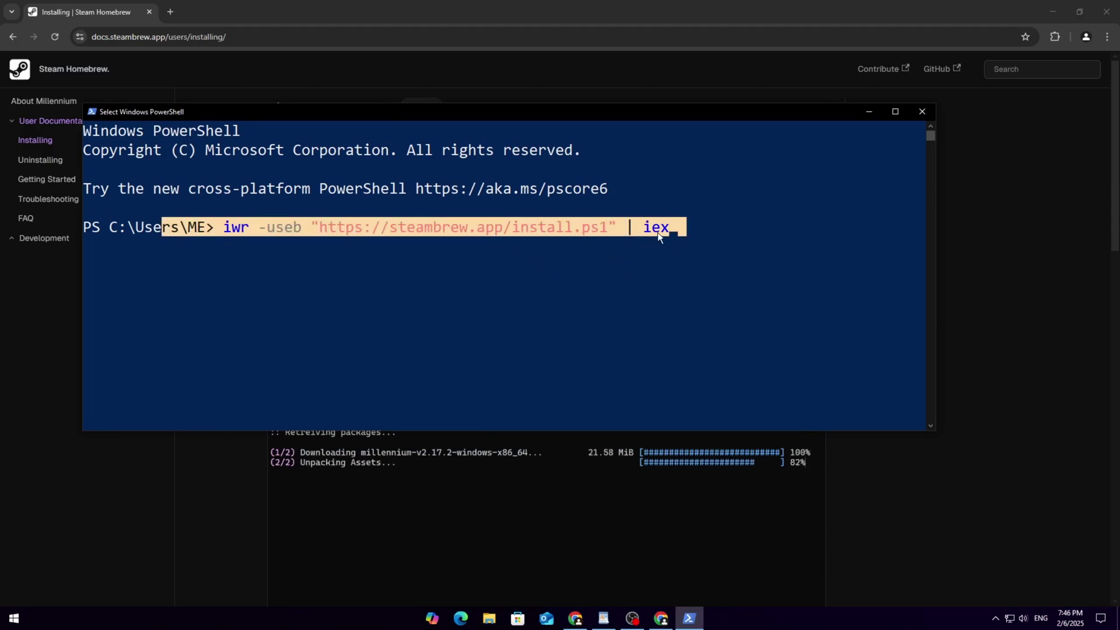
left_click(712, 232)
key("Escape")
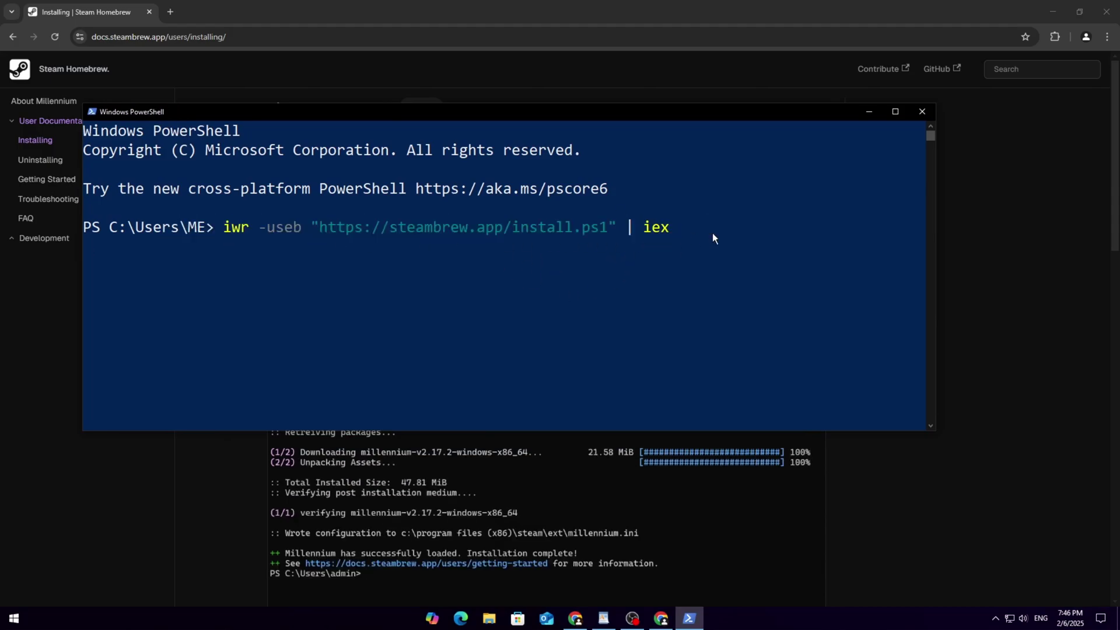
key("Return")
- Move the PowerShell window lower, reduce its text size, and enlarge the window to follow the installation
left_click_drag(698, 116, 753, 182)
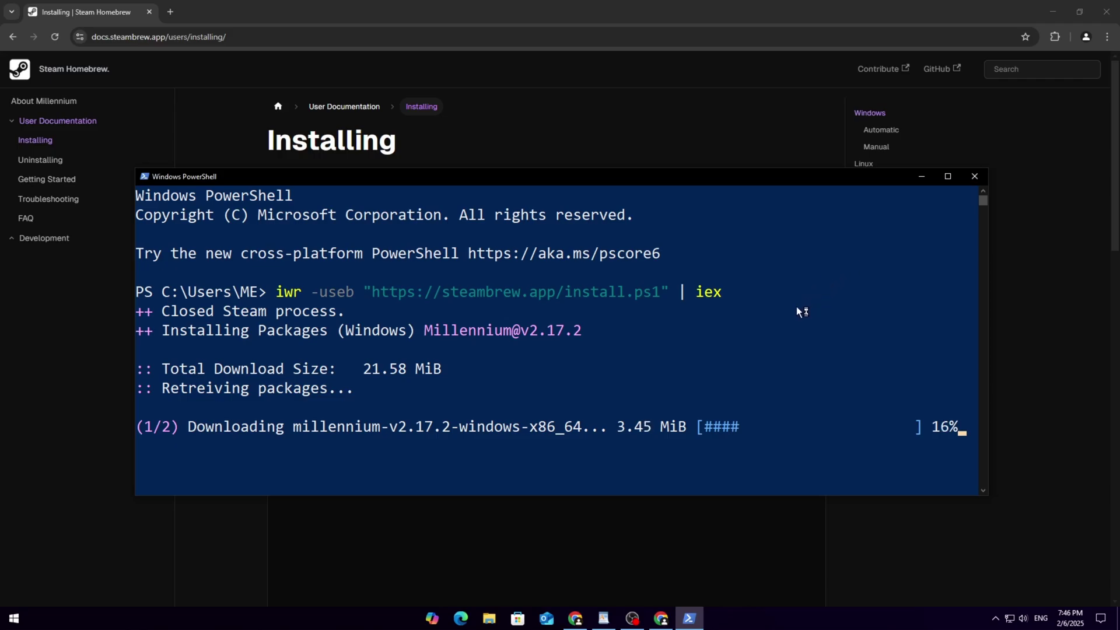
scroll(796, 306, "down", 2, "ctrl")
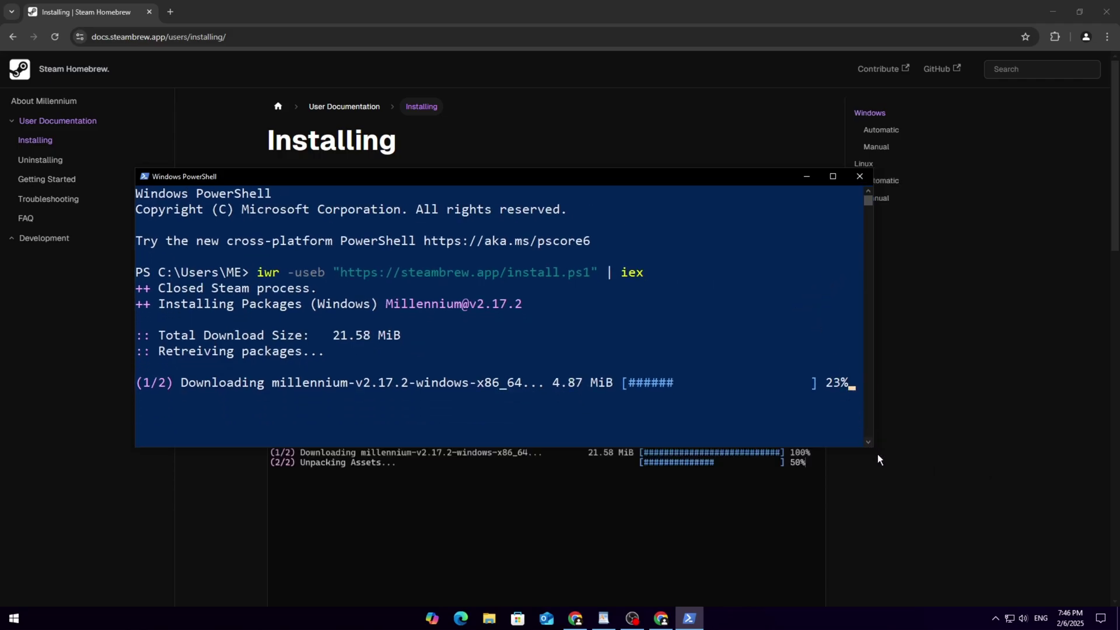
left_click_drag(875, 449, 961, 514)
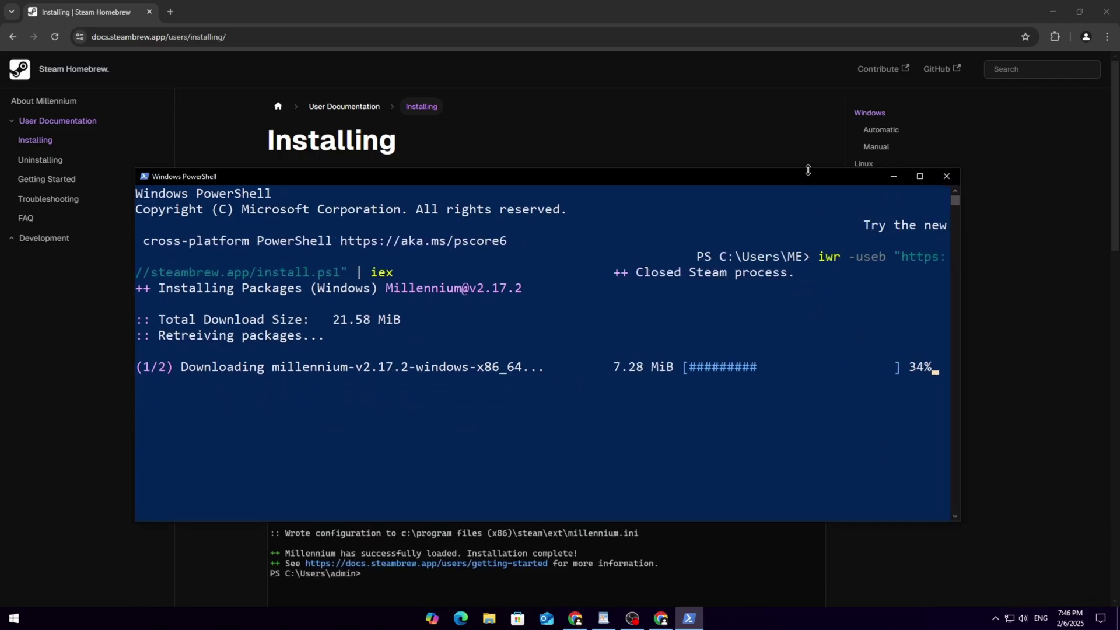
left_click_drag(808, 169, 815, 171)
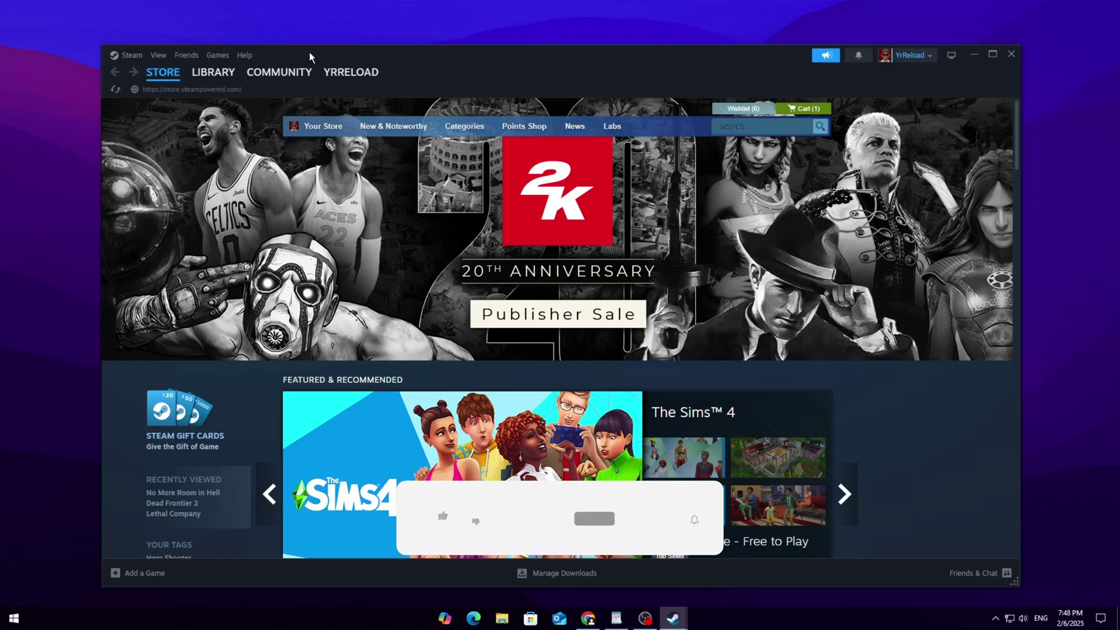
- Switch to Steam, open its settings, and look through the Themes and Plugins pages
left_click(128, 55)
left_click(129, 54)
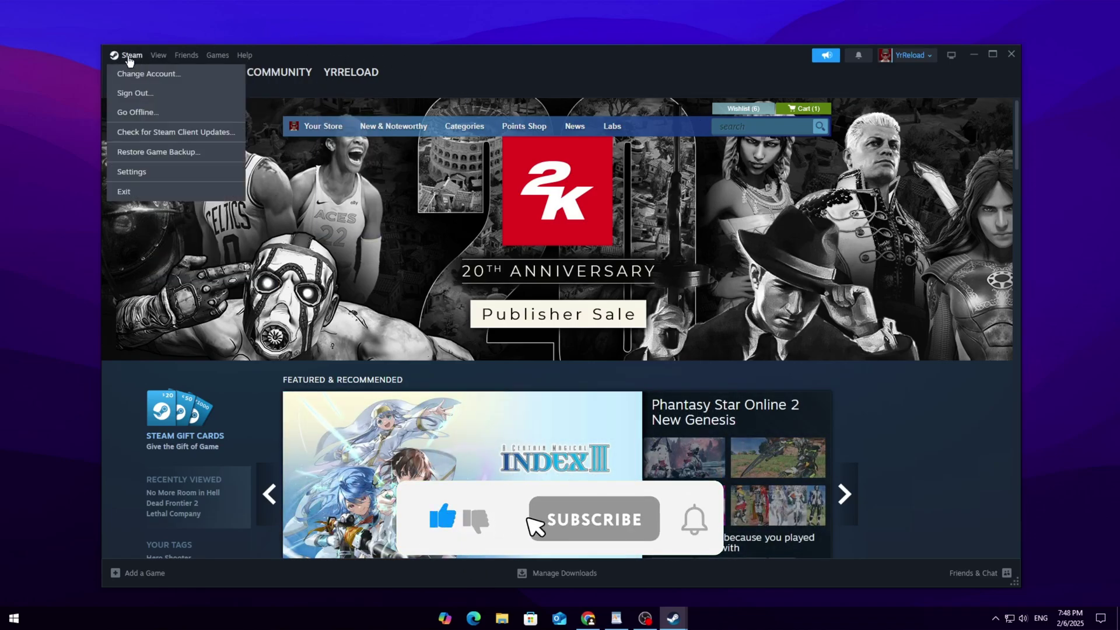
left_click(153, 169)
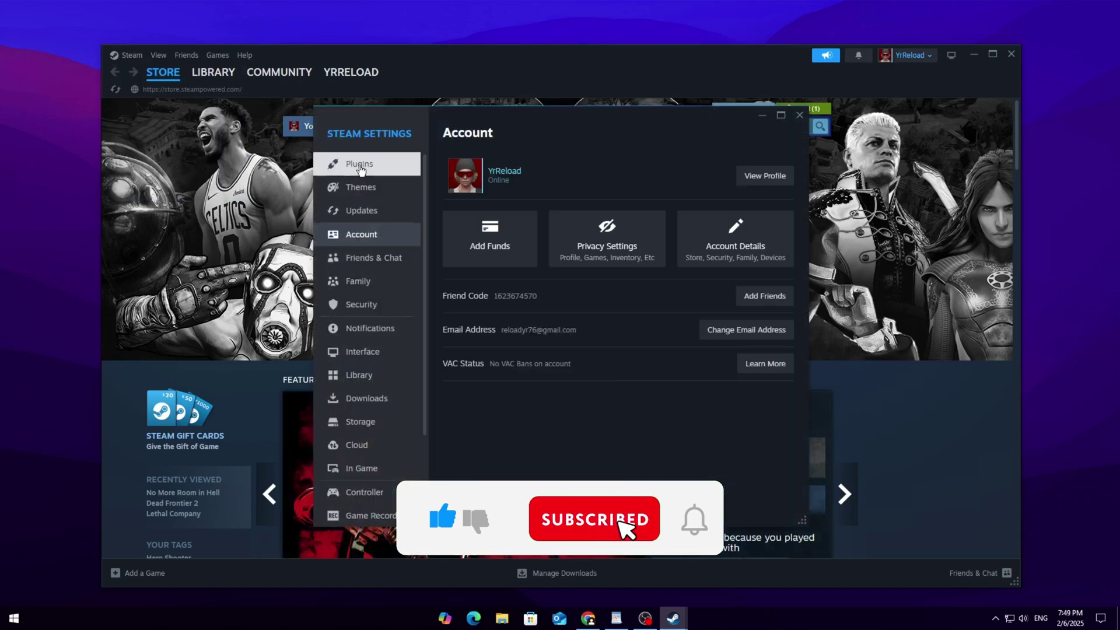
left_click(381, 192)
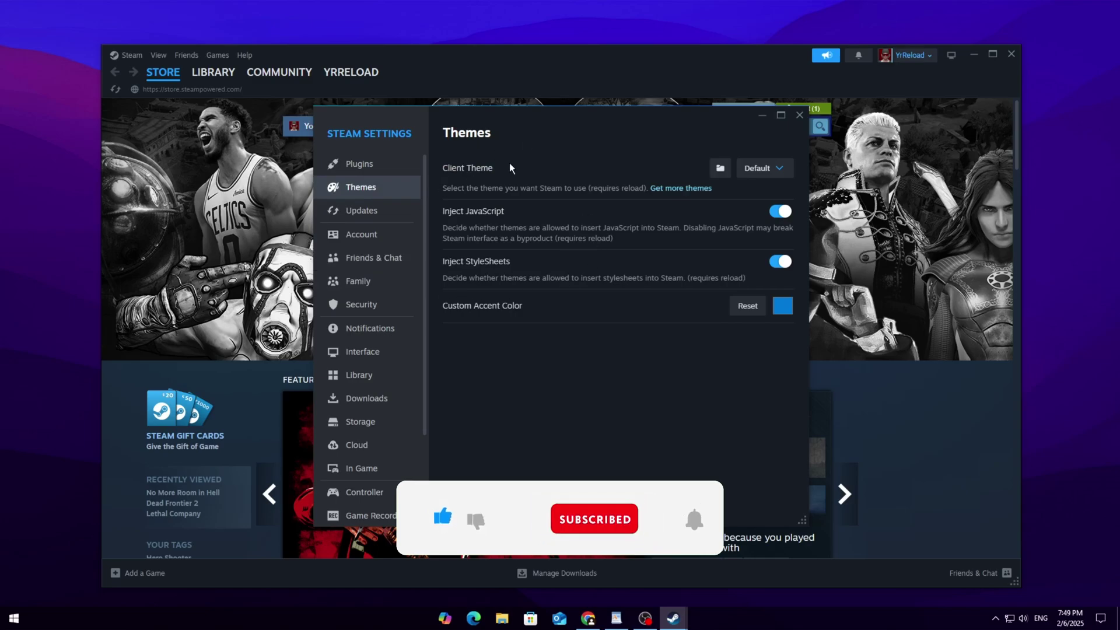
left_click(357, 164)
left_click(352, 192)
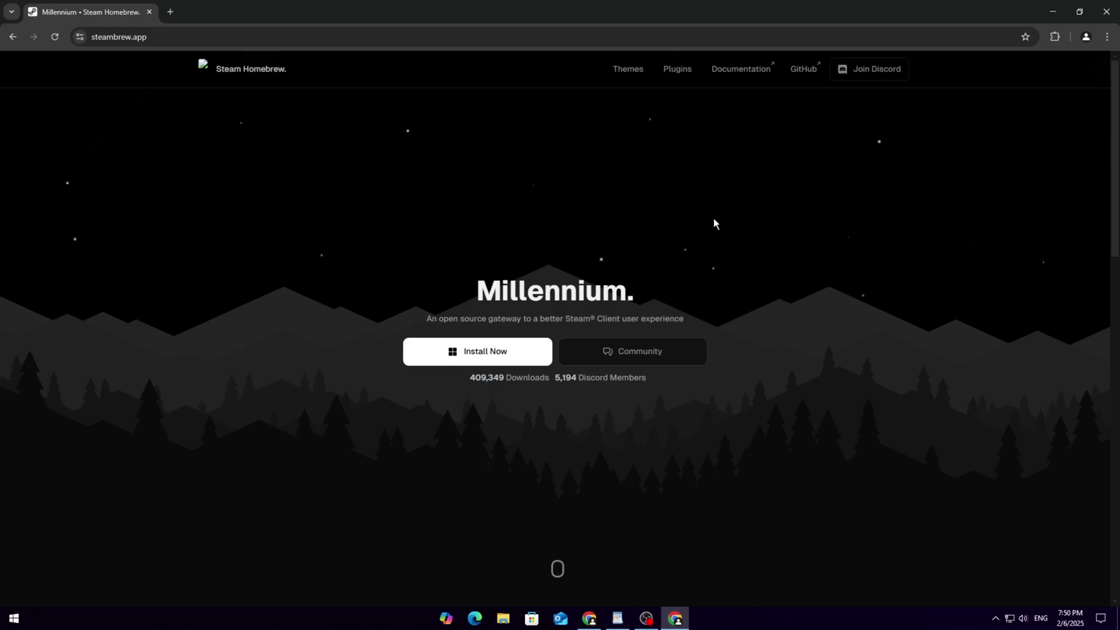
- Browse the theme catalogue on steambrew.app in Chrome and open the SpaceTheme for Steam page
left_click(623, 76)
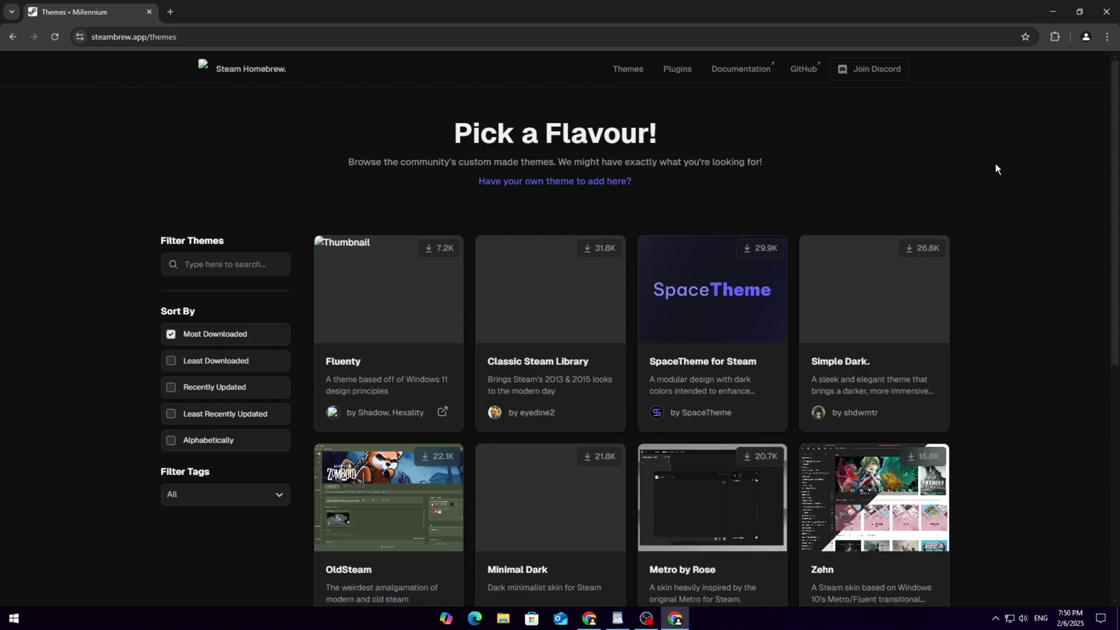
scroll(622, 358, "down", 2)
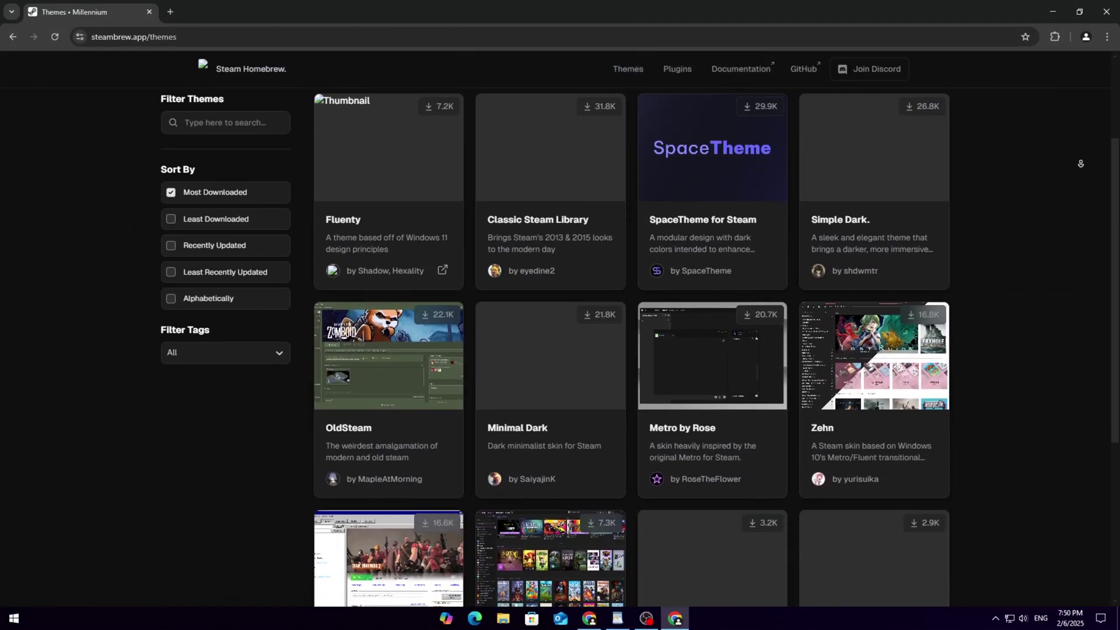
scroll(1080, 164, "down", 2)
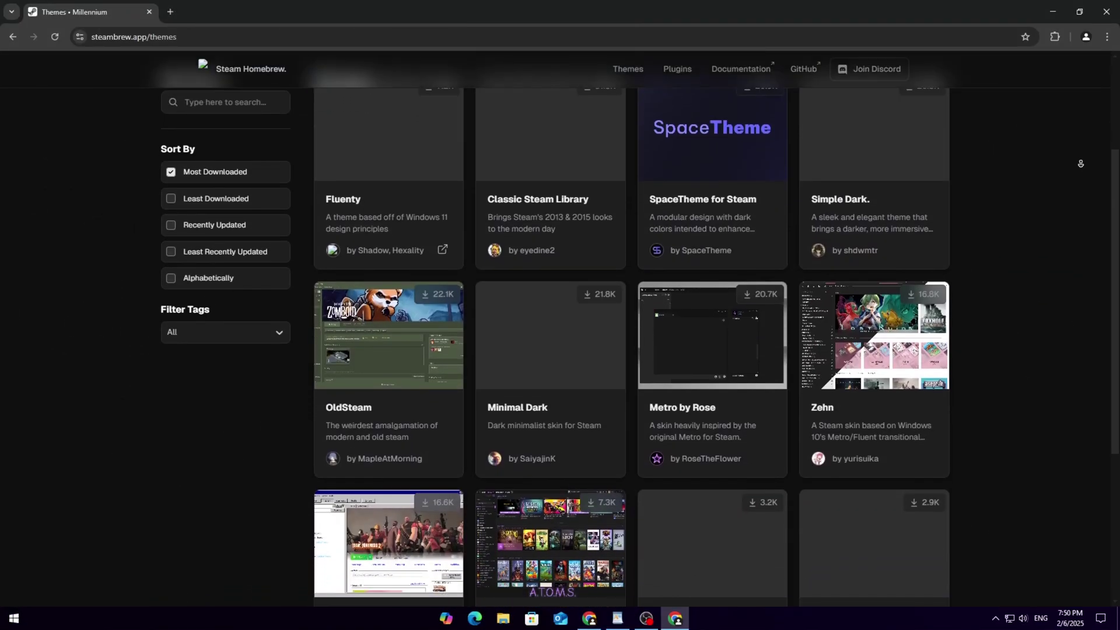
scroll(1080, 164, "down", 2)
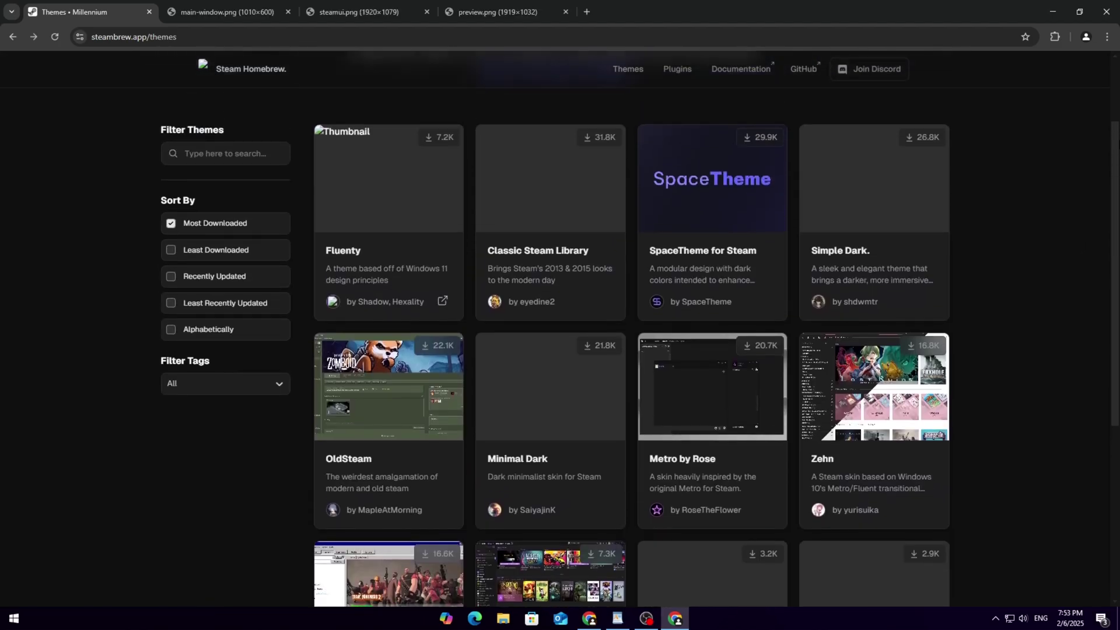
scroll(845, 111, "up", 1)
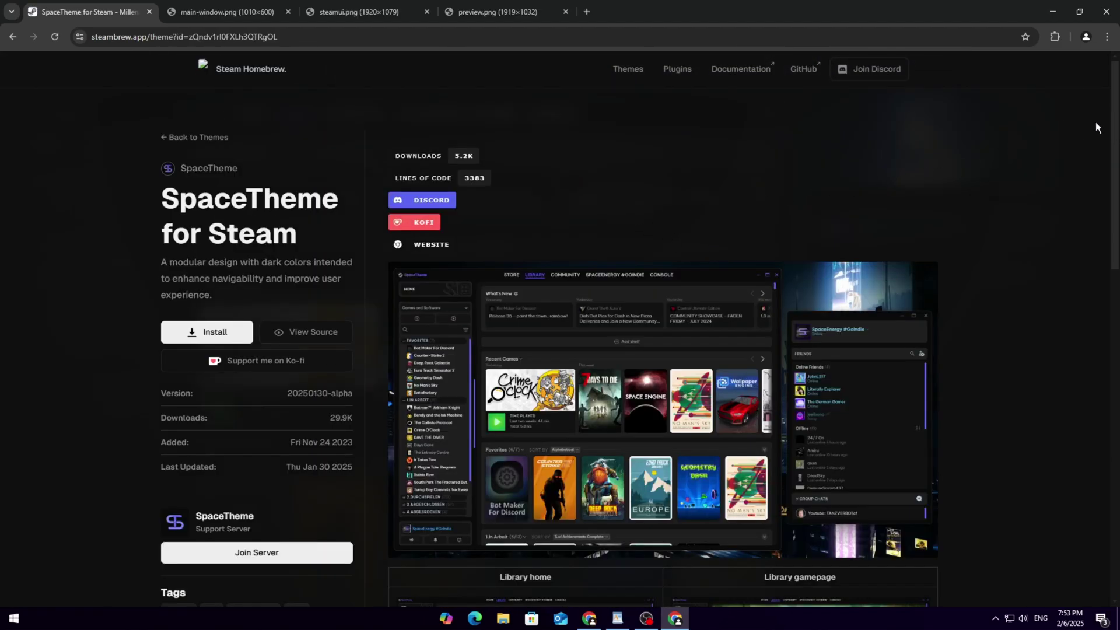
- Install SpaceTheme for Steam from its theme page and wait for the installation to finish
left_click_drag(1114, 122, 1115, 157)
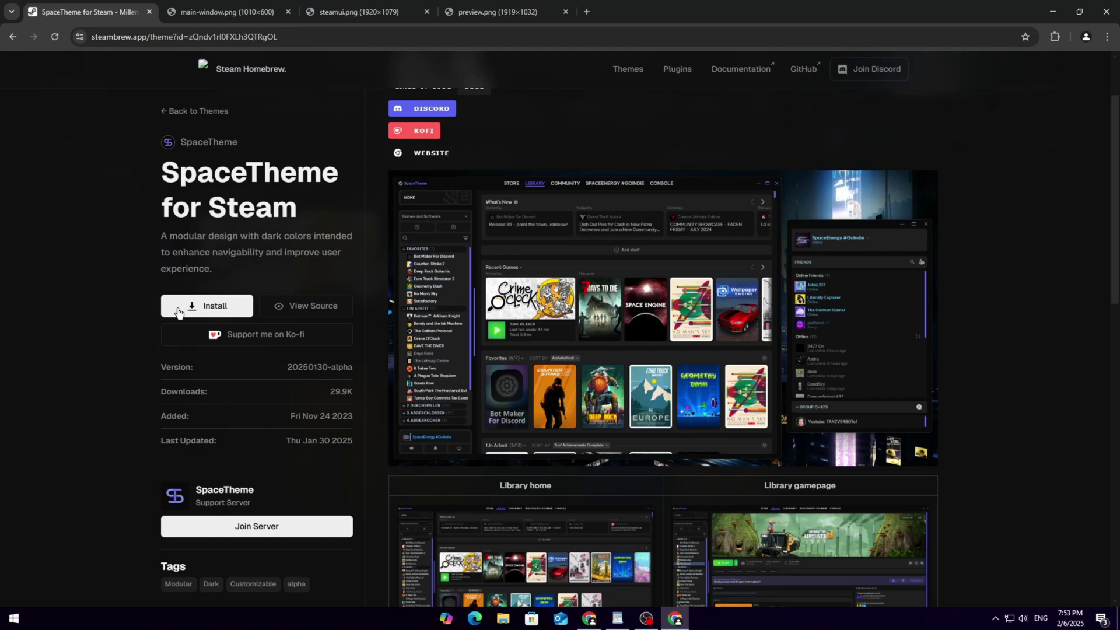
left_click(205, 307)
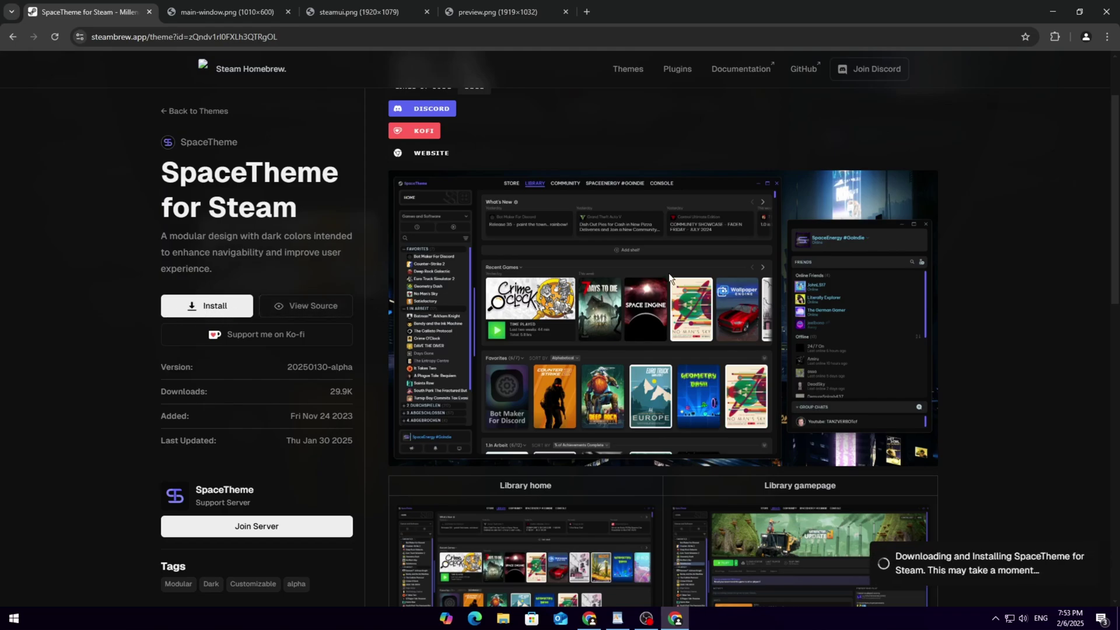
left_click_drag(1039, 572, 895, 554)
left_click(961, 522)
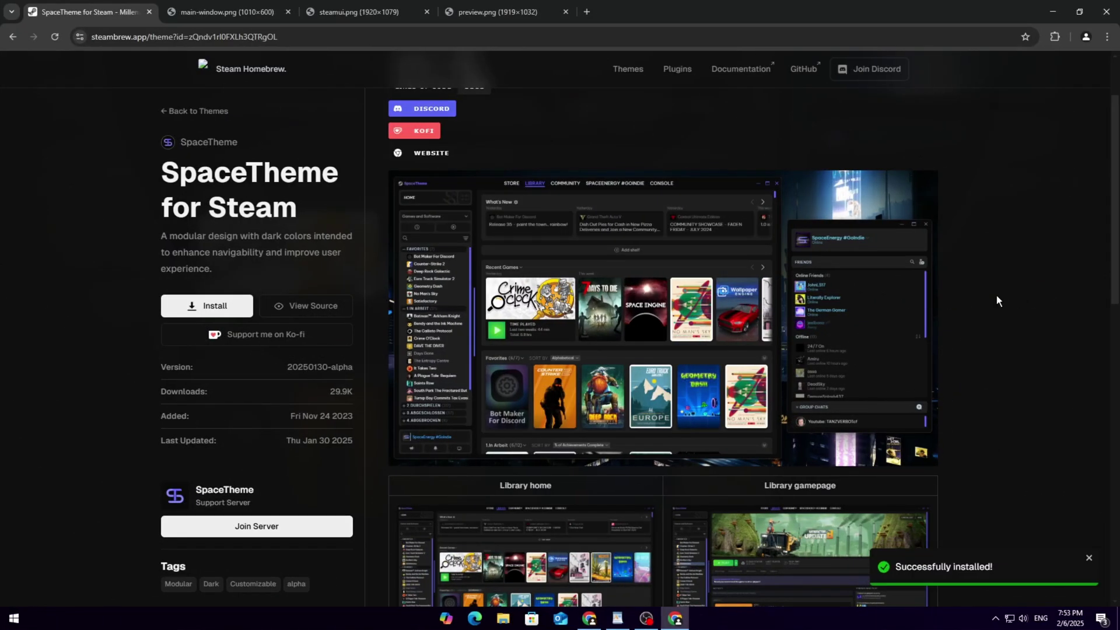
key("ctrl+a")
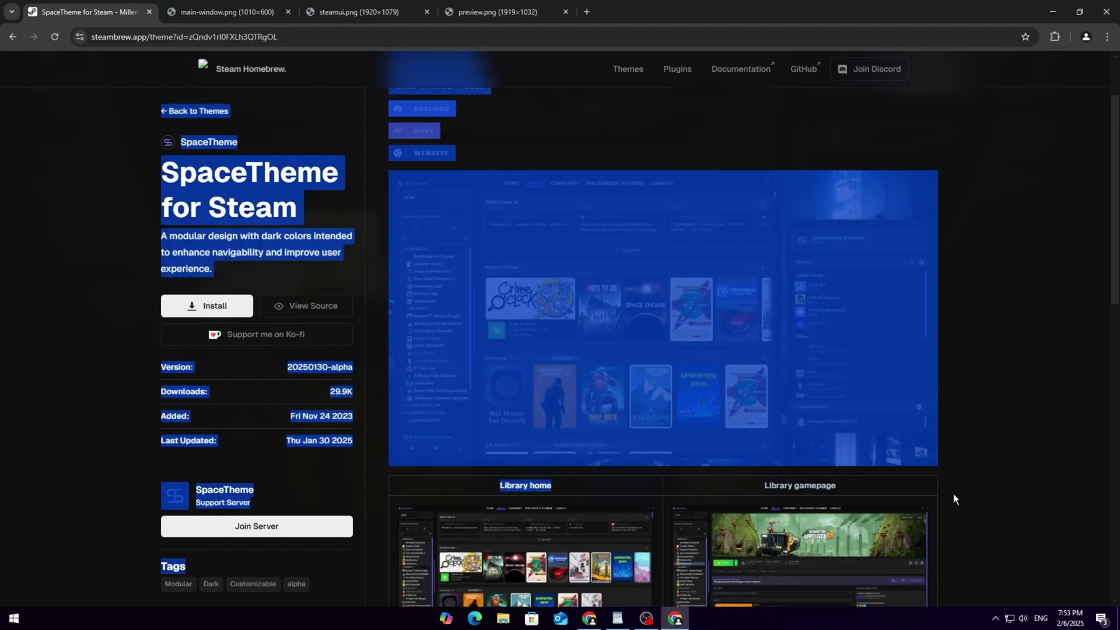
left_click(974, 491)
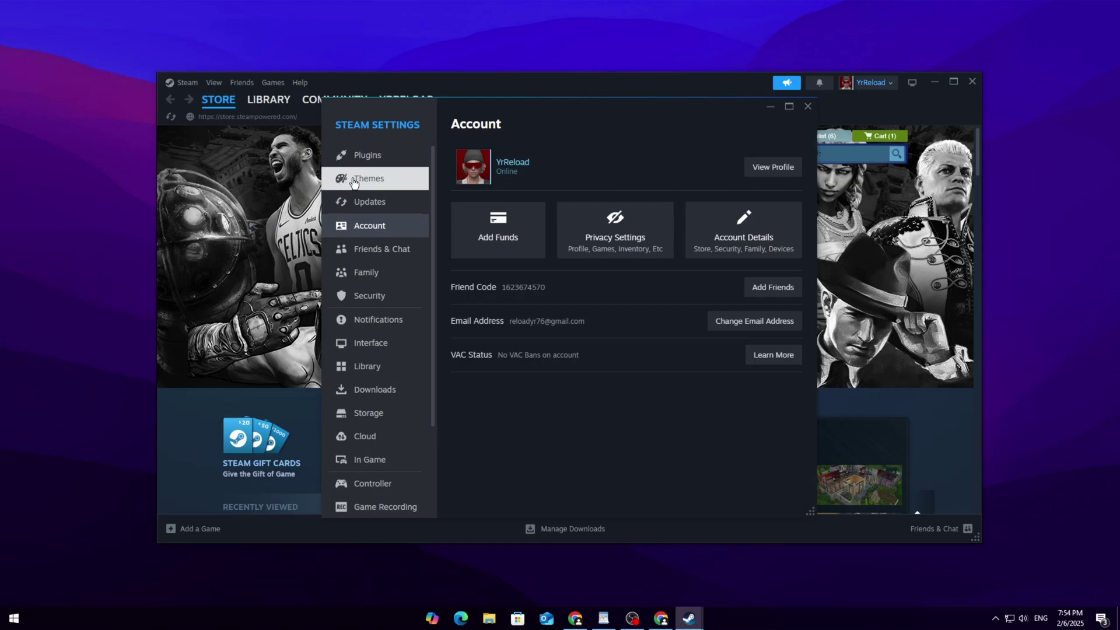
- In Steam's settings, choose SpaceTheme for Steam as the client theme and restart Steam to apply it
left_click(352, 179)
left_click(758, 160)
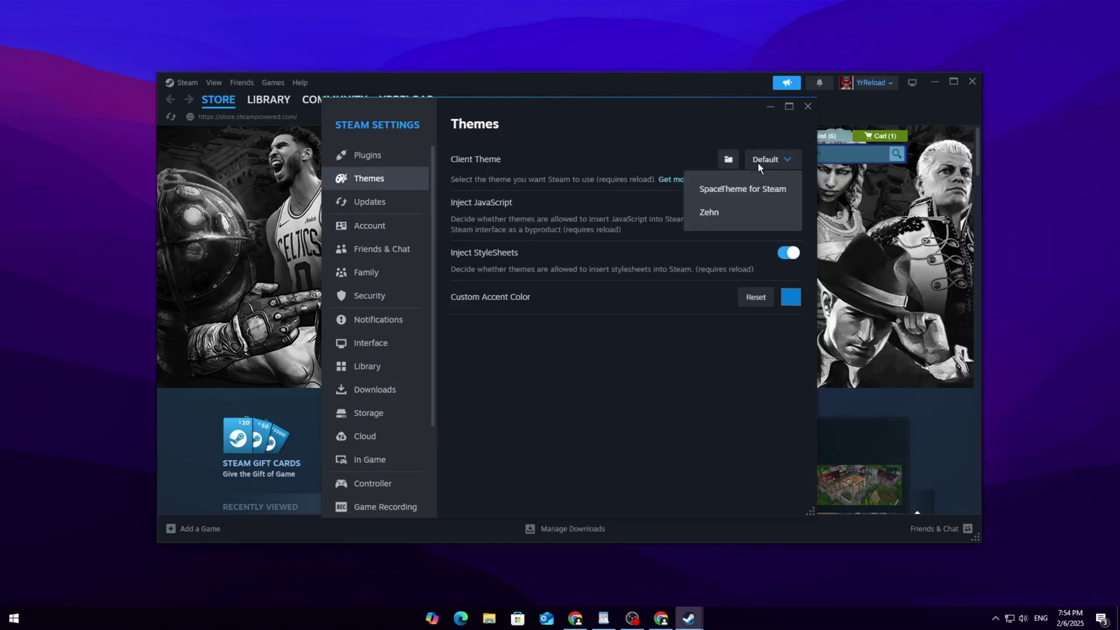
left_click(748, 197)
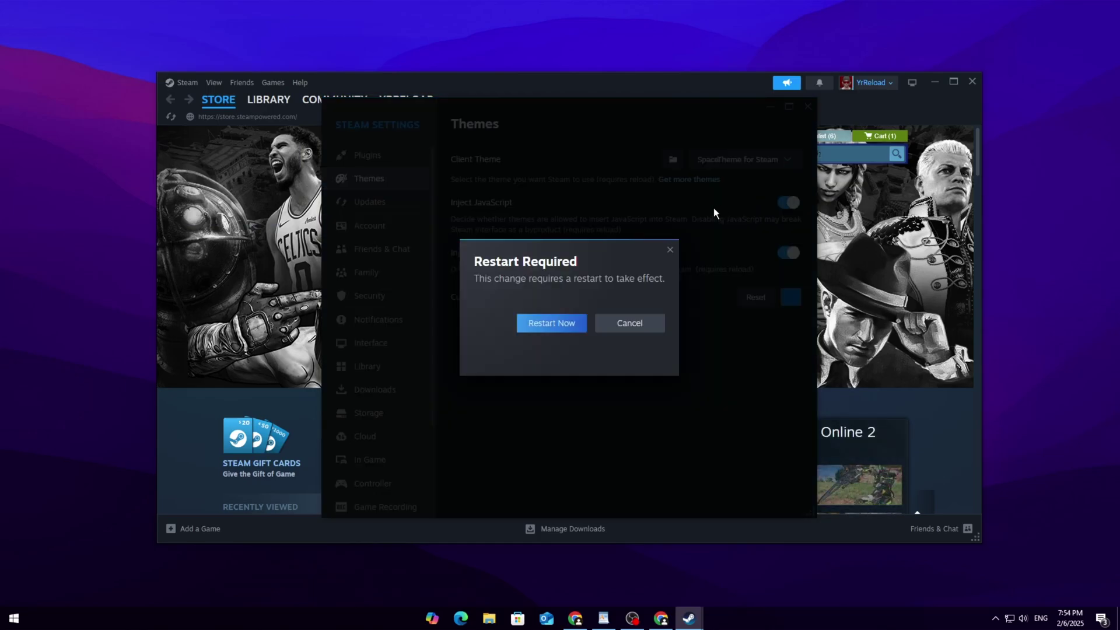
left_click(560, 327)
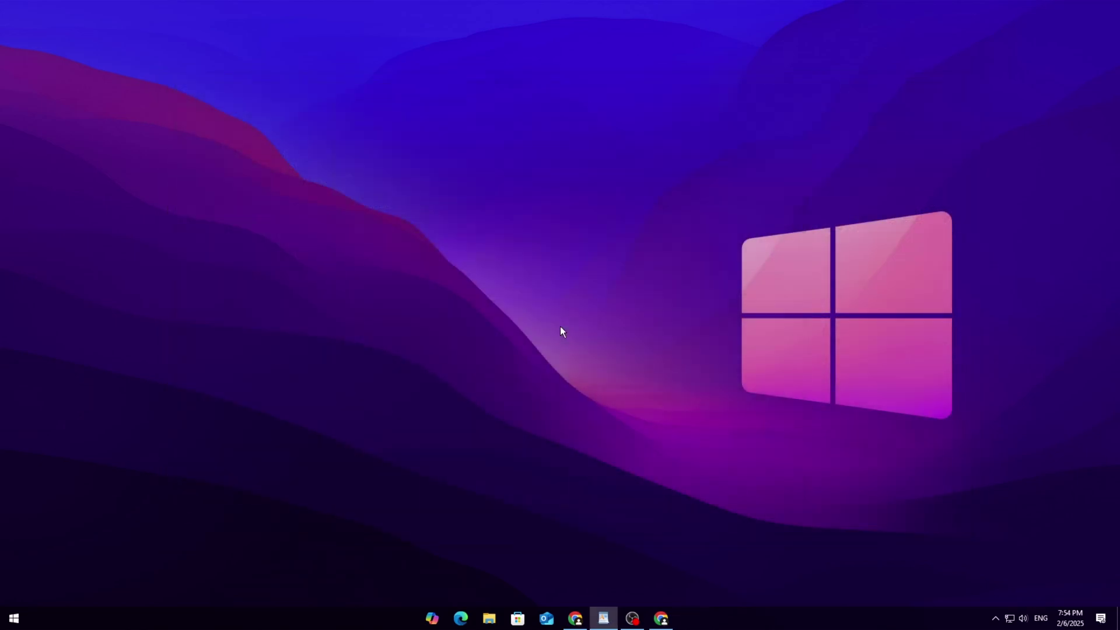